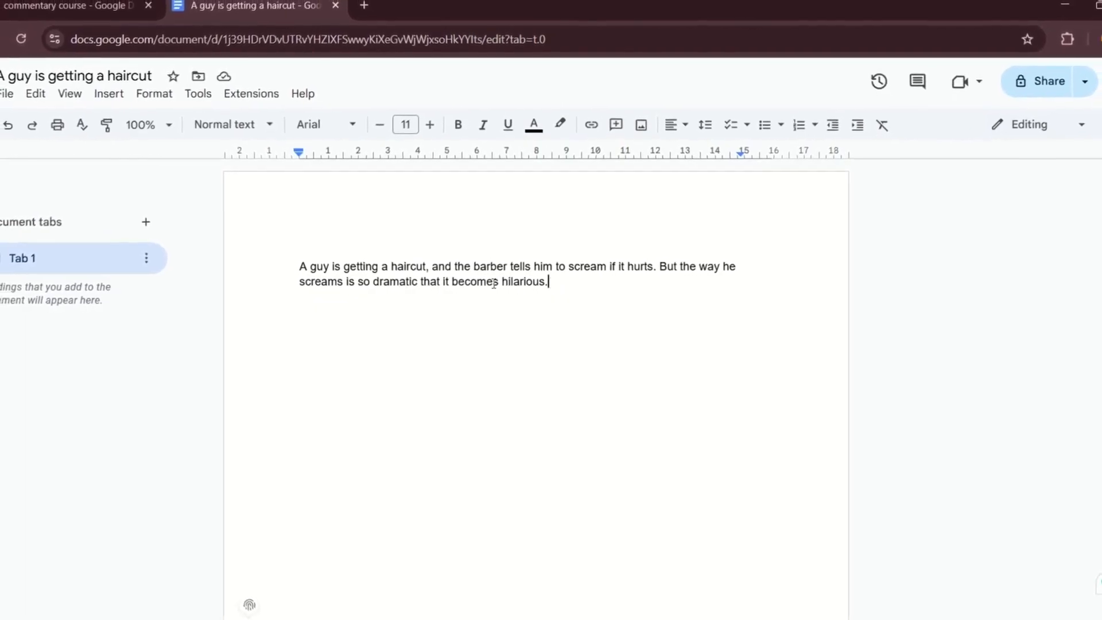
- Copy the haircut draft from the document and send ChatGPT a prompt asking to turn it into a narration script with a strong hook, smooth flow, and satisfying payoff, followed by the draft
{"action": "key", "text": "ctrl+a"}
{"action": "key", "text": "ctrl+c"}
{"action": "key", "text": "ctrl+Tab"}
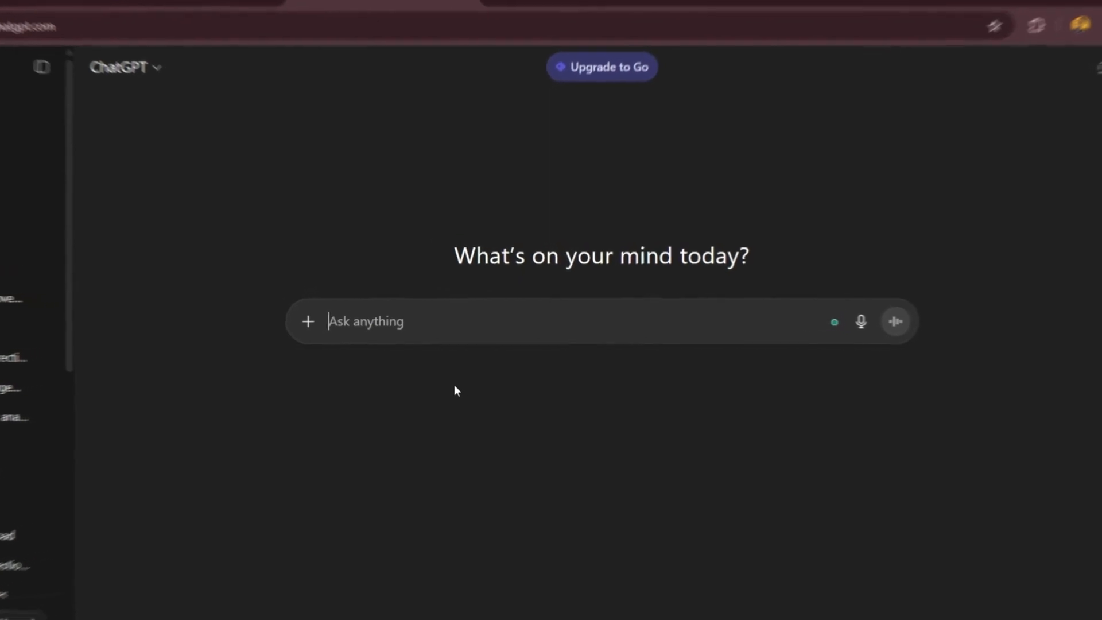
{"action": "type", "text": "I'm creating short commentary videos. Here's a simple explanation of what's happening in m"}
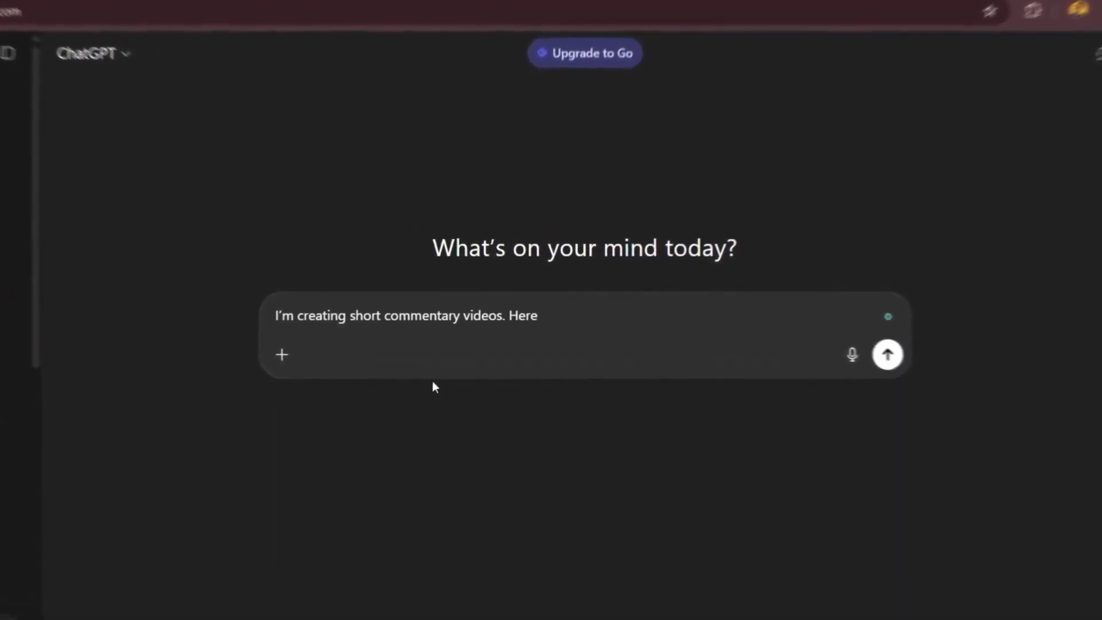
{"action": "type", "text": "y clip. Please turn this into a powerful narration script with a strong hook, smoot"}
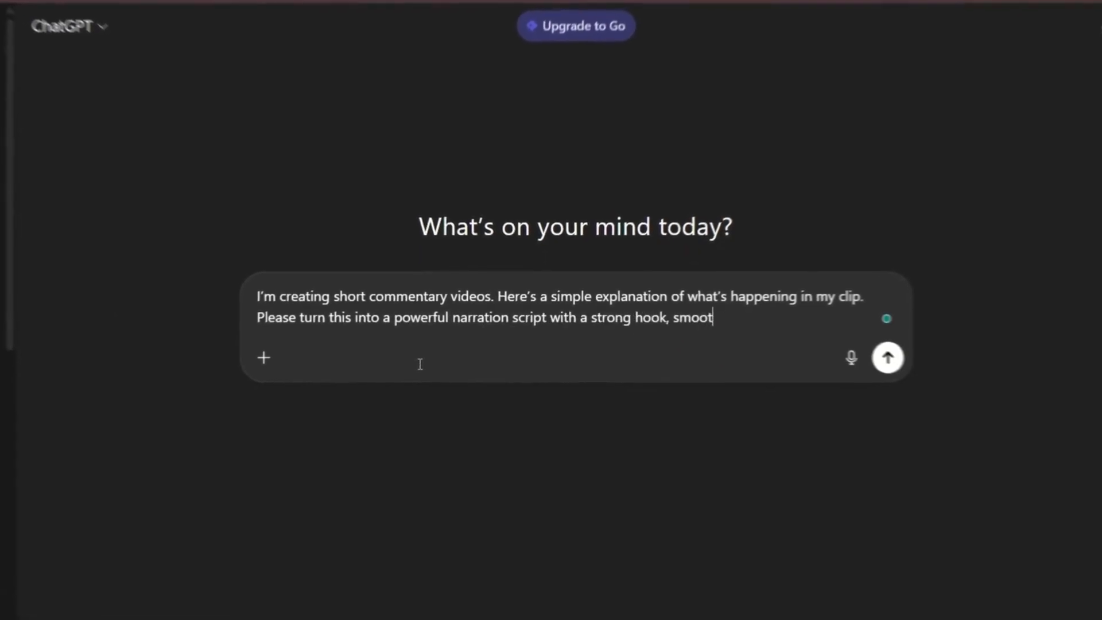
{"action": "type", "text": "ng payoff."}
{"action": "key", "text": "shift+Return"}
{"action": "type", "text": "Here’s my draft:"}
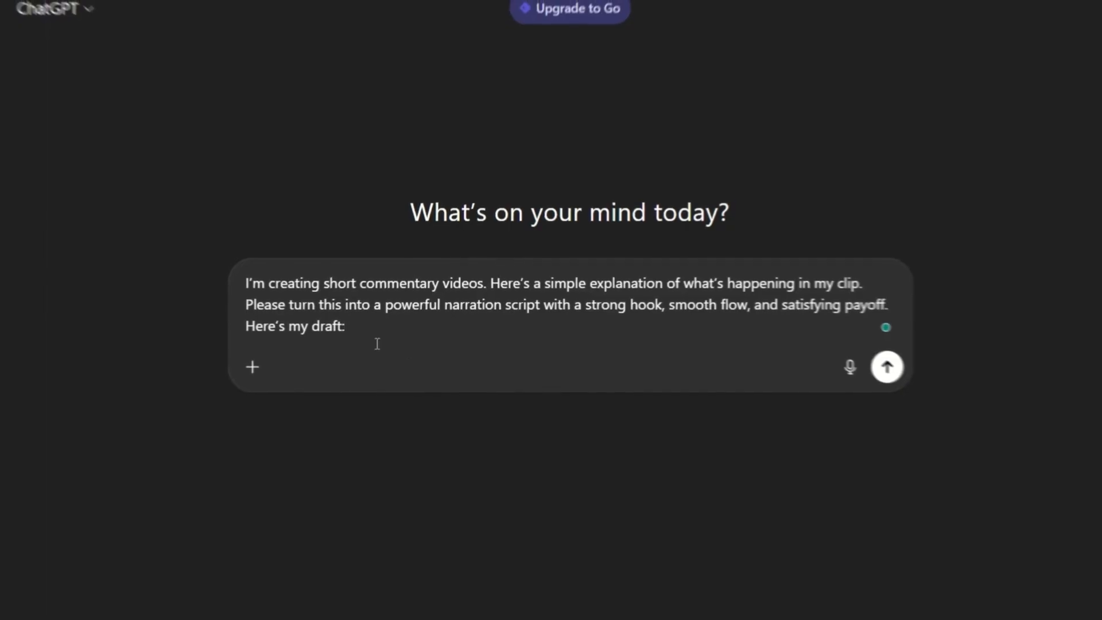
{"action": "key", "text": "ctrl+v"}
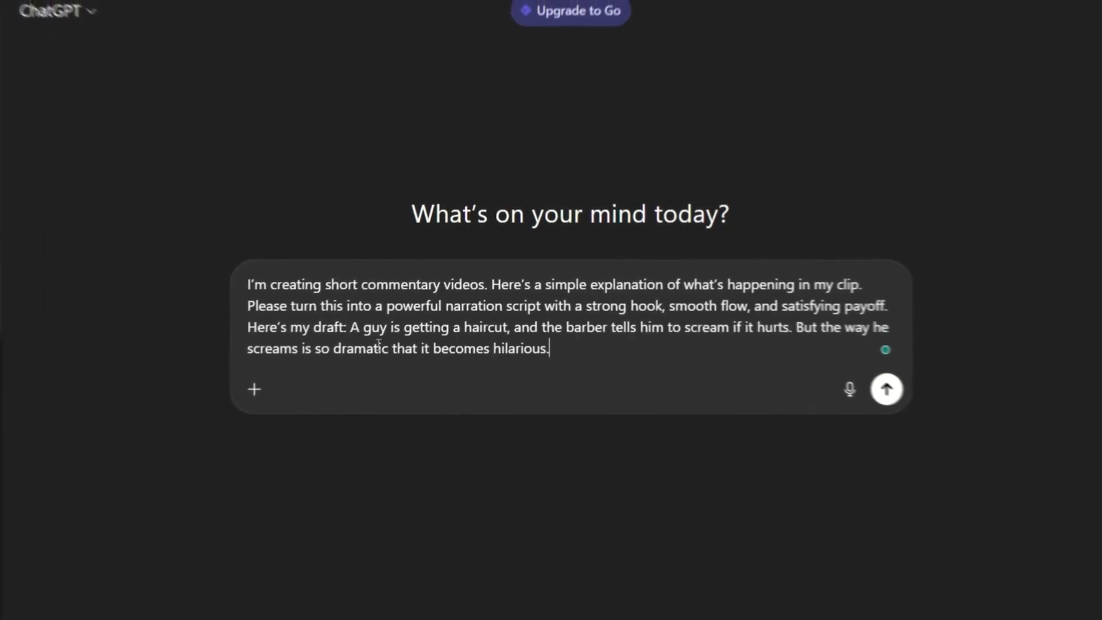
{"action": "left_click", "coordinate": [885, 393]}
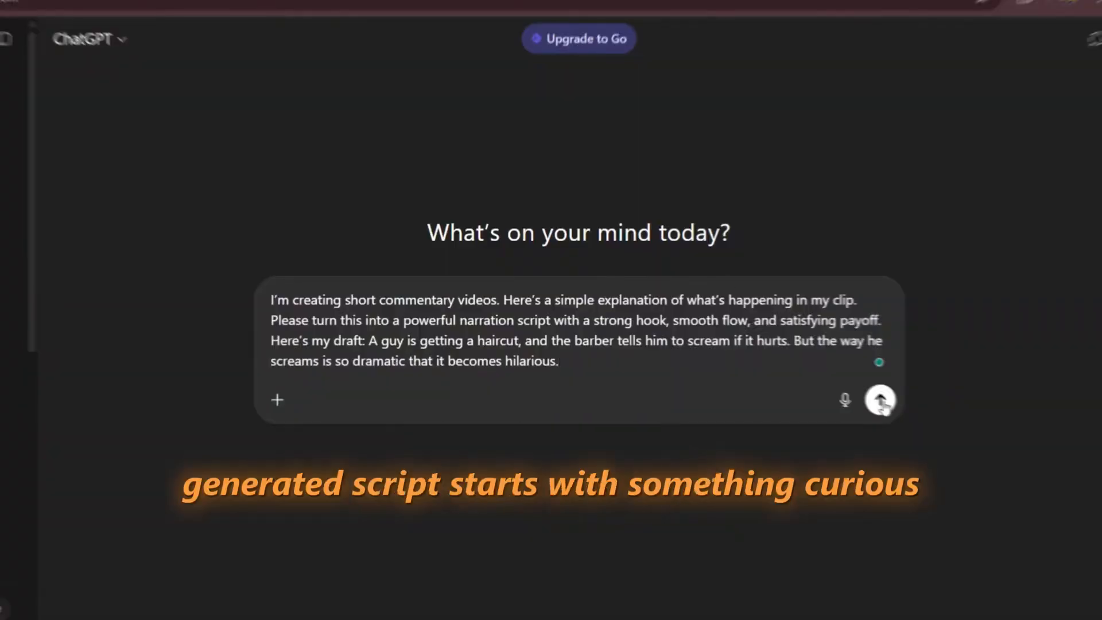
- In ElevenLabs Text to Speech, paste the narration script and open the voice choice
{"action": "left_click", "coordinate": [881, 402]}
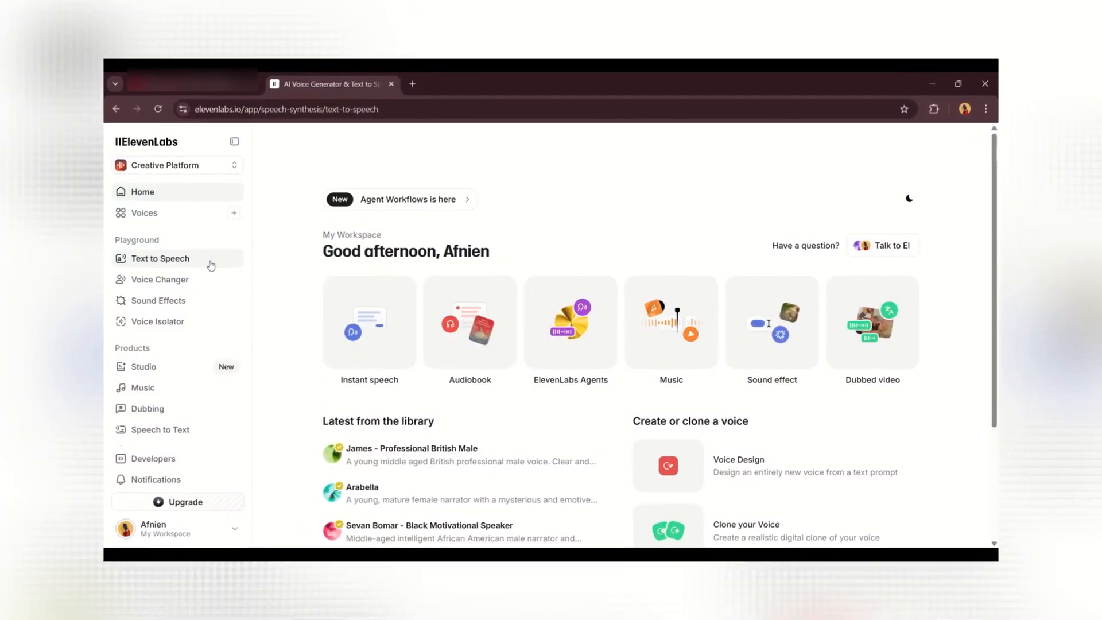
{"action": "left_click", "coordinate": [210, 263]}
{"action": "type", "text": "So this guy’s getting a haircut, right? And the barber tells him, \"If it hurts, just scream.\" Sounds simple… until you hear the scream. That moment will seriously leave you speechless."}
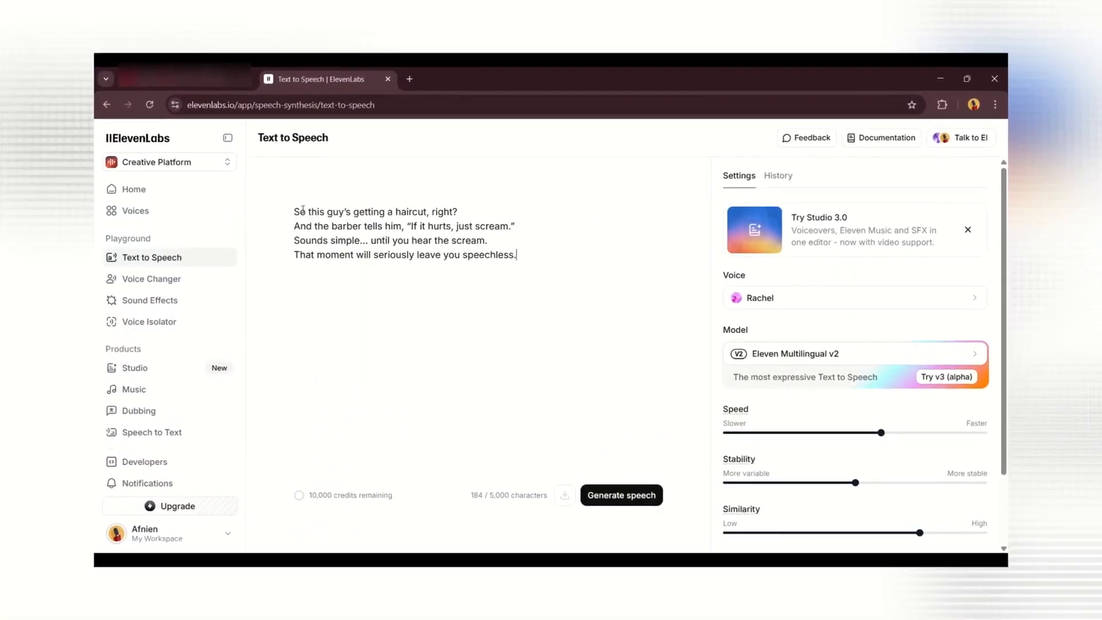
{"action": "left_click", "coordinate": [777, 307]}
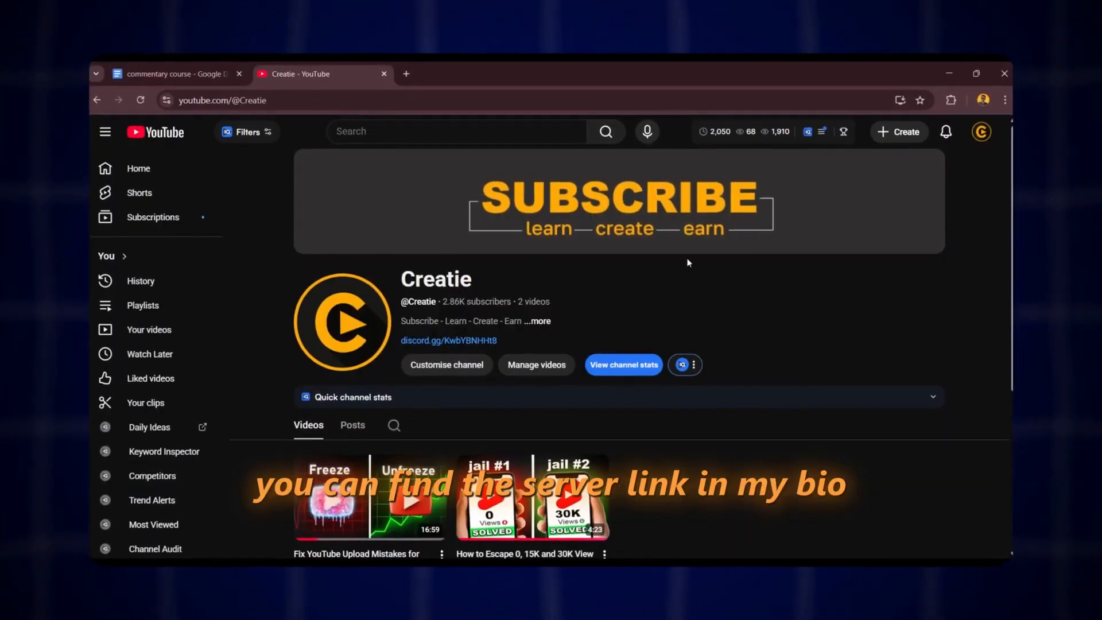
{"action": "left_click", "coordinate": [545, 326]}
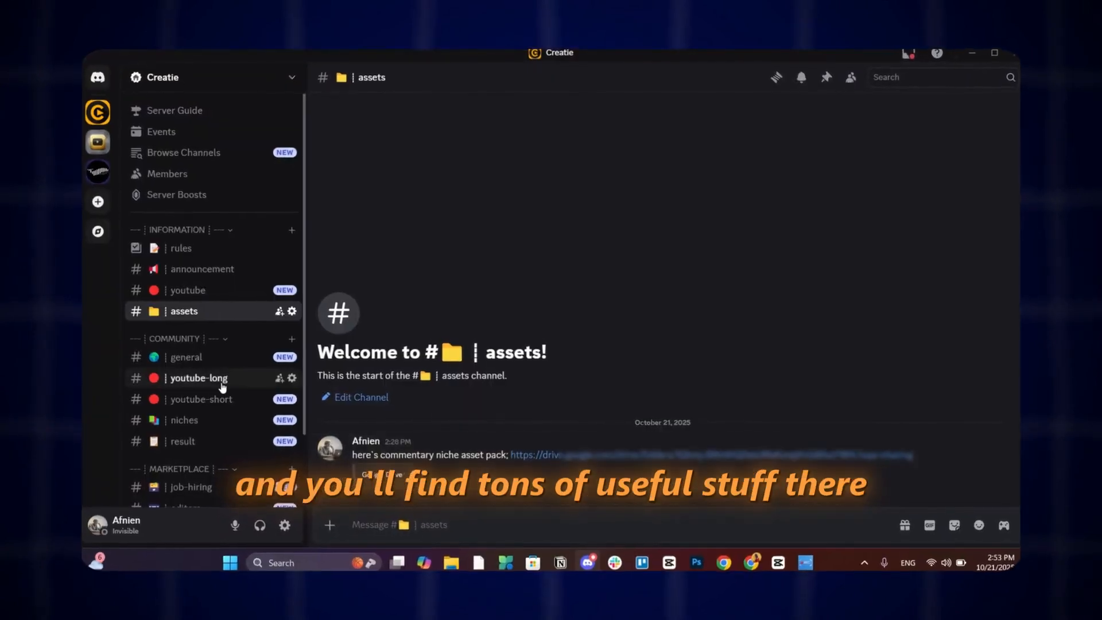
{"action": "scroll", "coordinate": [222, 388], "scroll_direction": "down", "scroll_amount": 3}
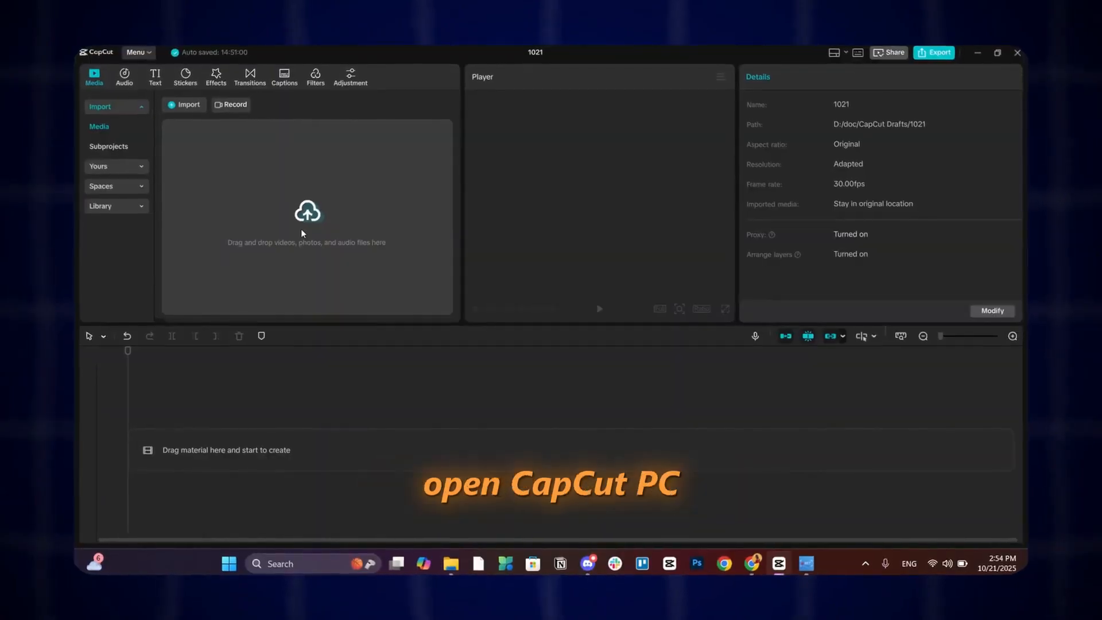
- In CapCut, import the voiceover MP3 and the 'Scream if it hurts' clip, and add the commentary niche pack folder to the media
{"action": "left_click", "coordinate": [301, 228]}
{"action": "left_click", "coordinate": [222, 184]}
{"action": "left_click", "coordinate": [504, 266], "text": "ctrl"}
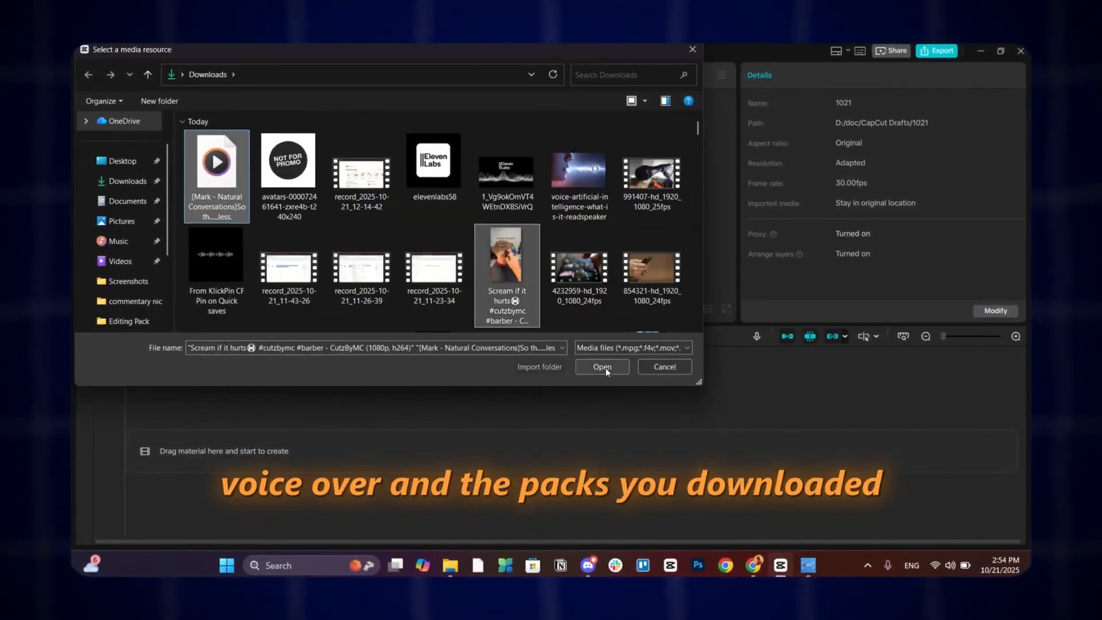
{"action": "left_click", "coordinate": [602, 366]}
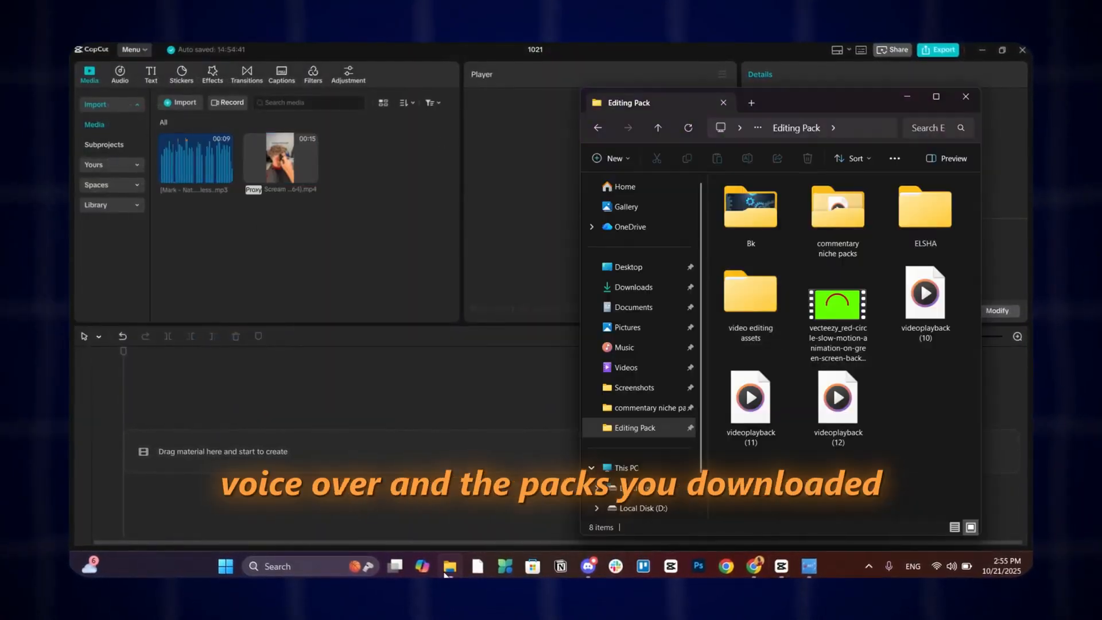
{"action": "left_click_drag", "start_coordinate": [836, 209], "coordinate": [266, 222]}
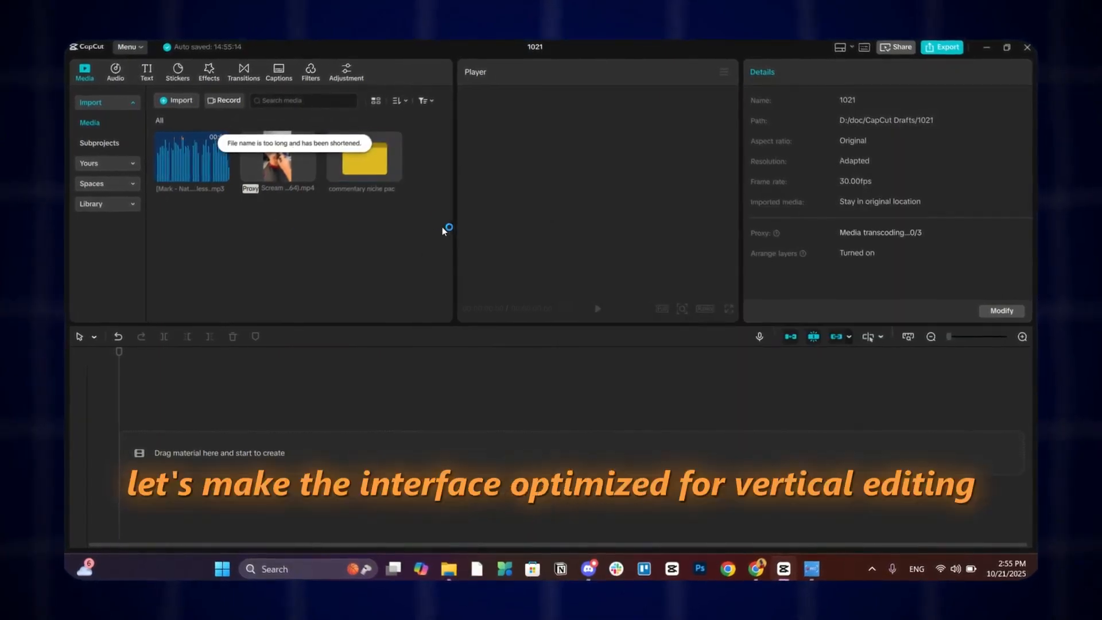
- Switch the editor layout to Vertical
{"action": "left_click", "coordinate": [845, 47]}
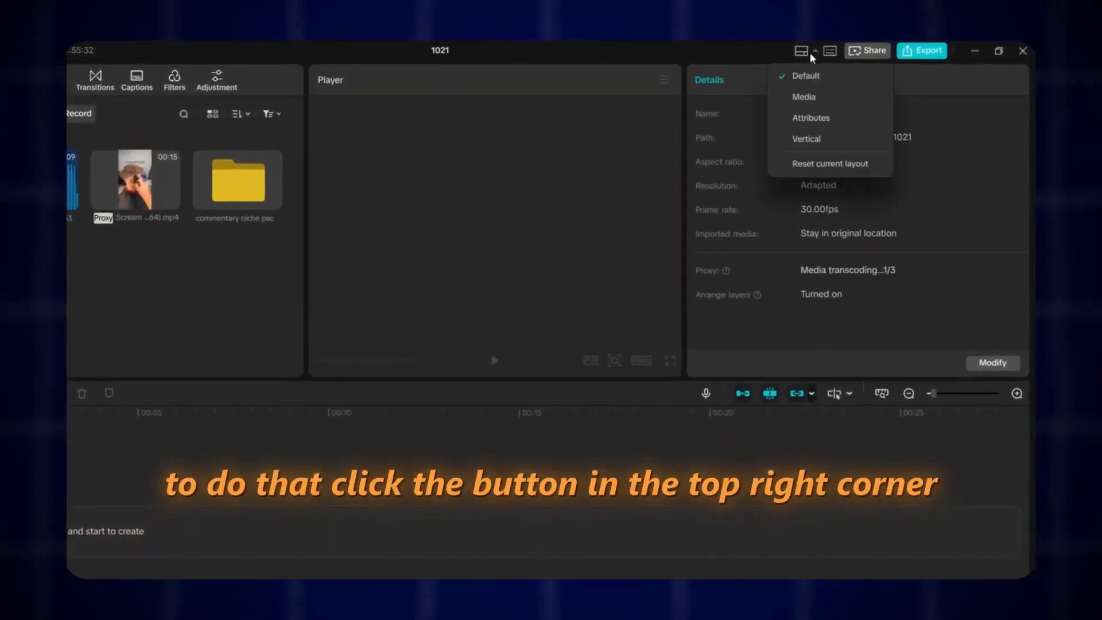
{"action": "left_click", "coordinate": [810, 139]}
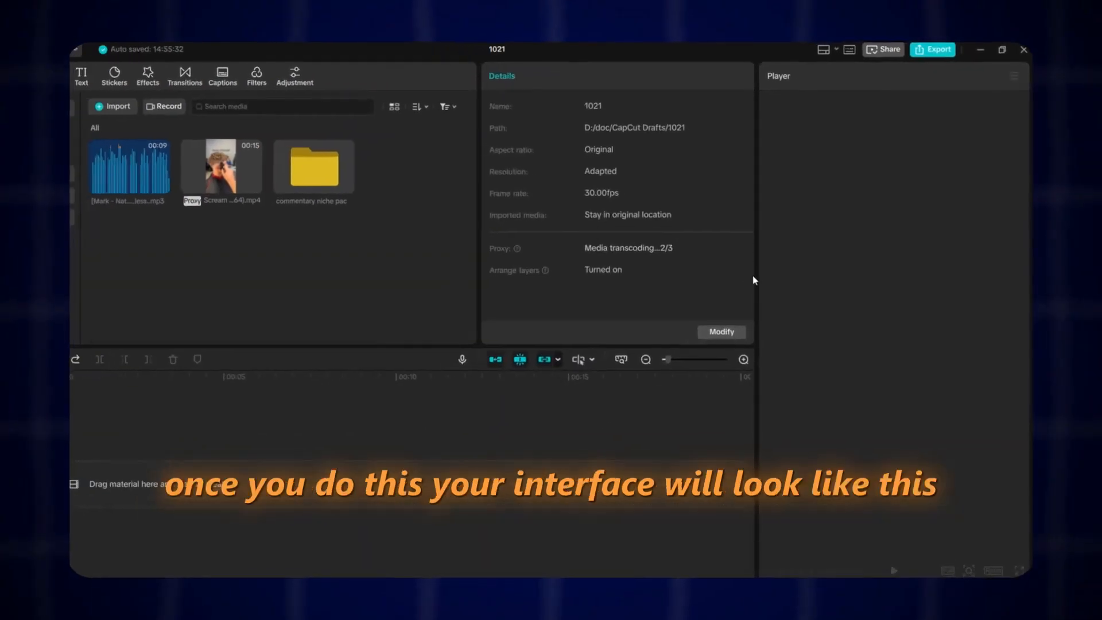
- Place the haircut clip on the main track and the voiceover beneath it on the timeline
{"action": "left_click_drag", "start_coordinate": [219, 171], "coordinate": [118, 473]}
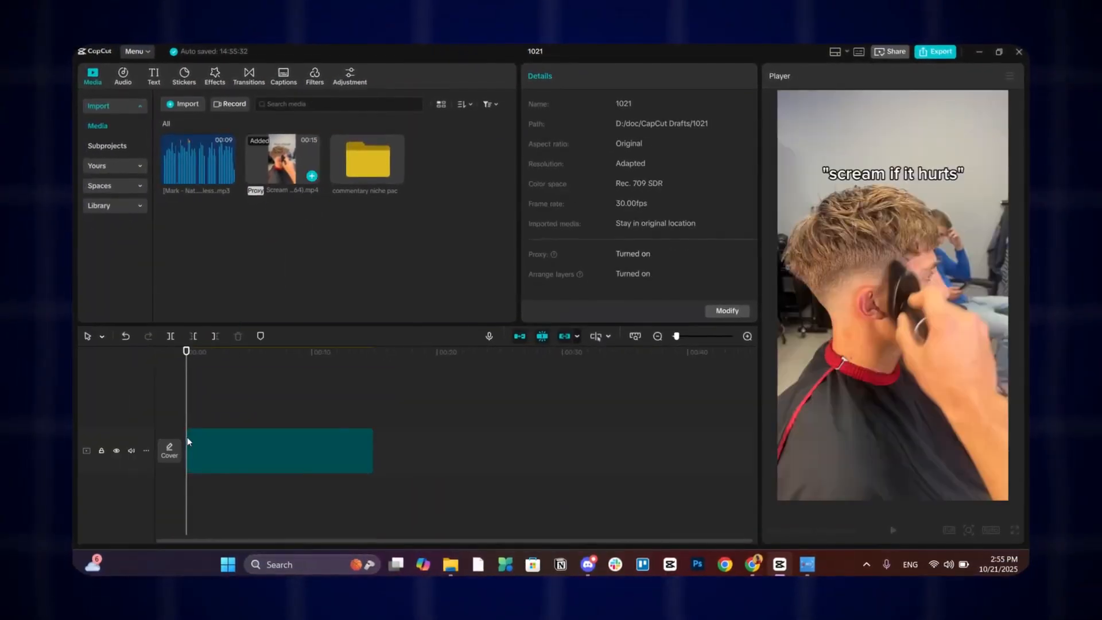
{"action": "left_click_drag", "start_coordinate": [198, 161], "coordinate": [172, 500]}
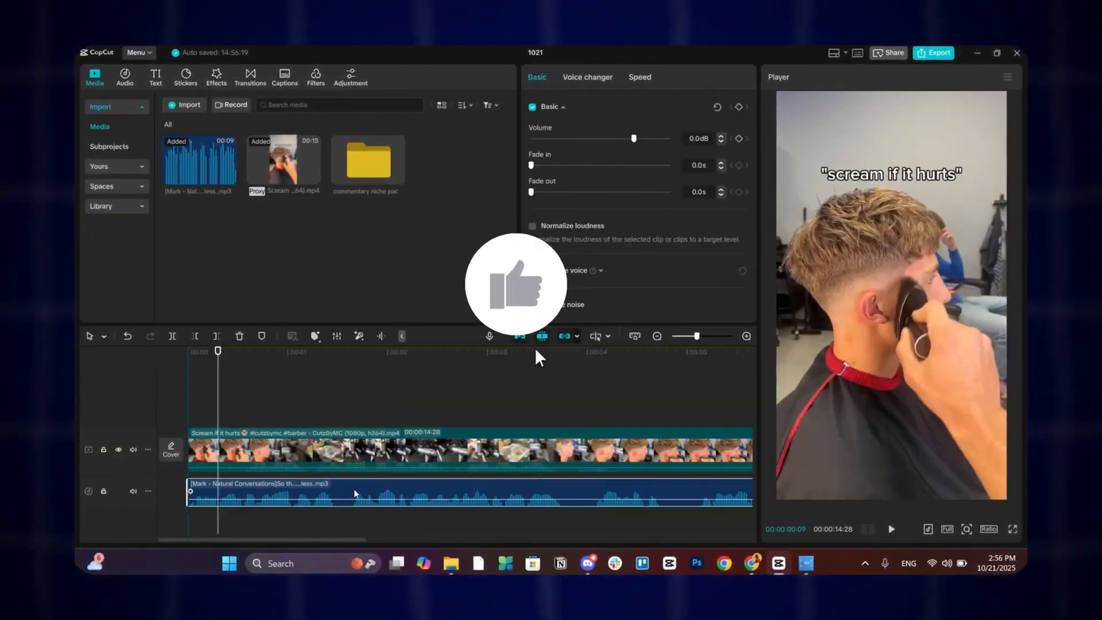
{"action": "left_click_drag", "start_coordinate": [216, 418], "coordinate": [334, 418]}
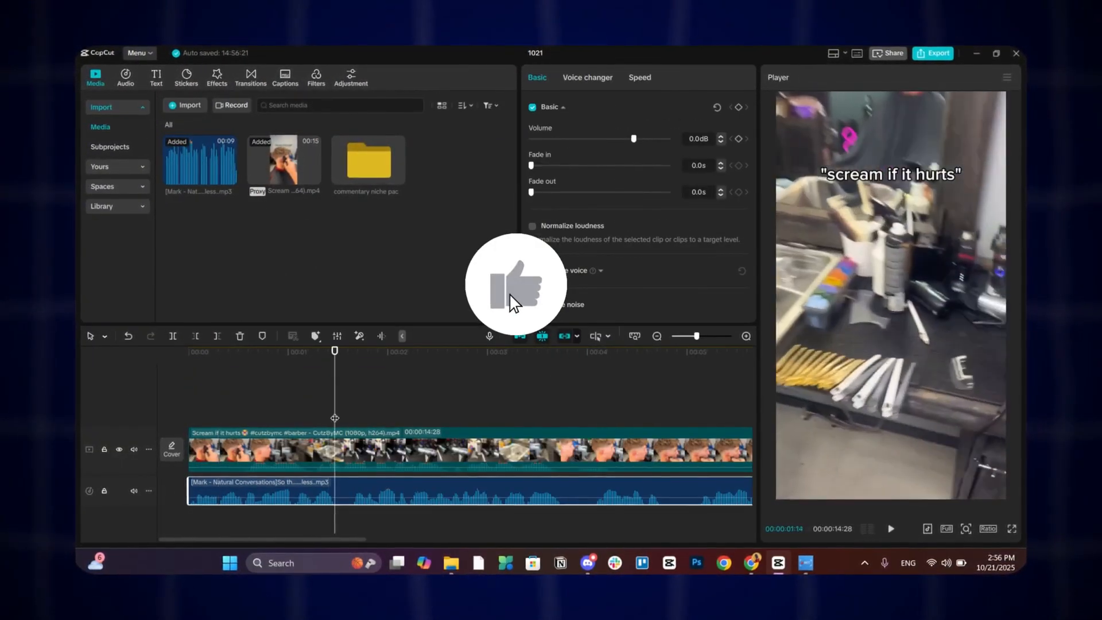
- Split the voiceover at several points and remove the pauses between its segments
{"action": "left_click", "coordinate": [561, 420]}
{"action": "left_click", "coordinate": [560, 491]}
{"action": "left_click", "coordinate": [174, 336]}
{"action": "scroll", "coordinate": [437, 430], "scroll_direction": "down", "scroll_amount": 3}
{"action": "left_click", "coordinate": [431, 422]}
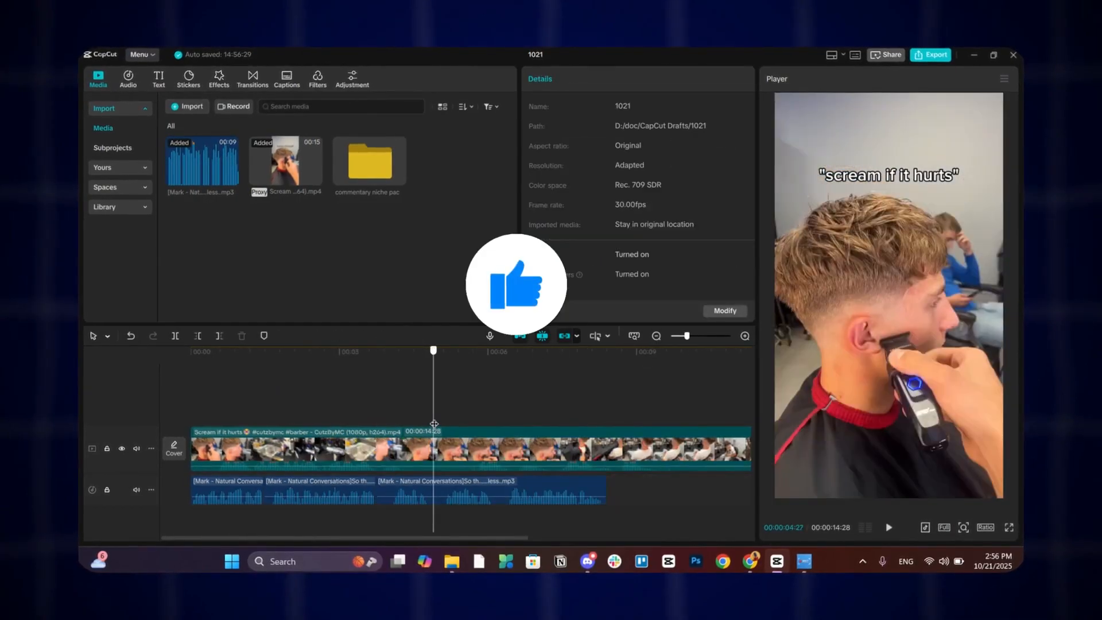
{"action": "left_click", "coordinate": [433, 490]}
{"action": "left_click", "coordinate": [176, 337]}
{"action": "left_click", "coordinate": [177, 396]}
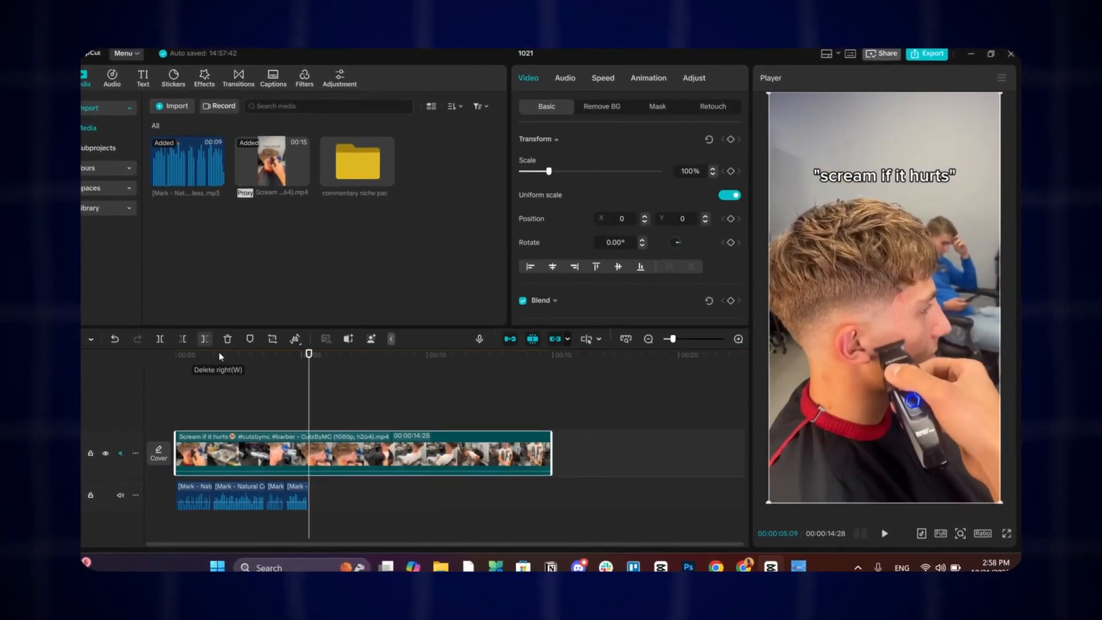
{"action": "left_click", "coordinate": [251, 410]}
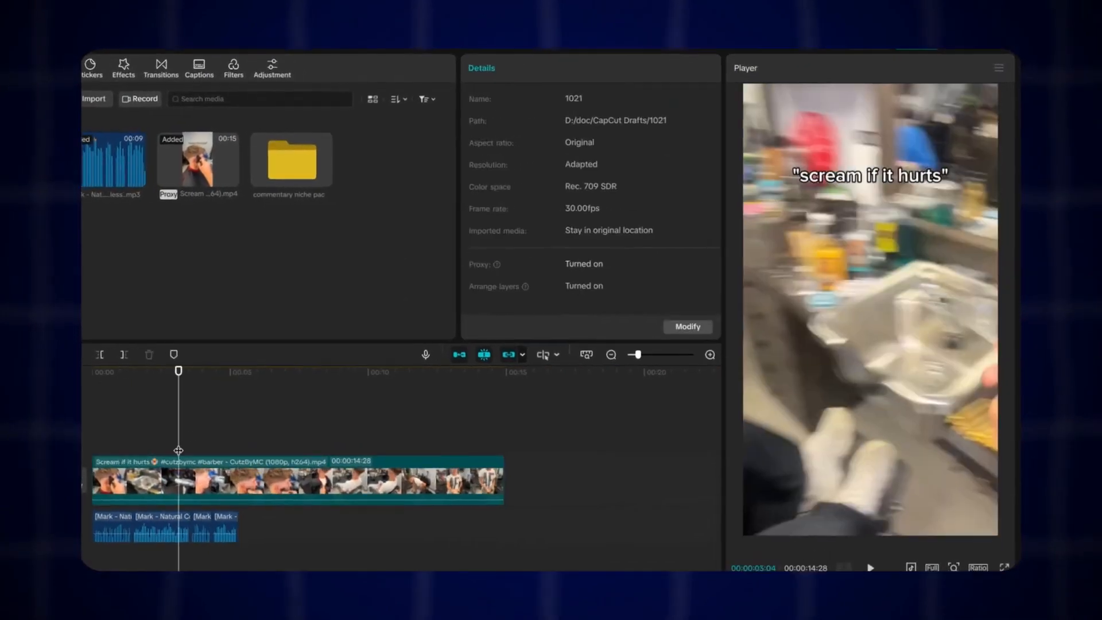
{"action": "left_click", "coordinate": [253, 448]}
{"action": "left_click", "coordinate": [119, 461]}
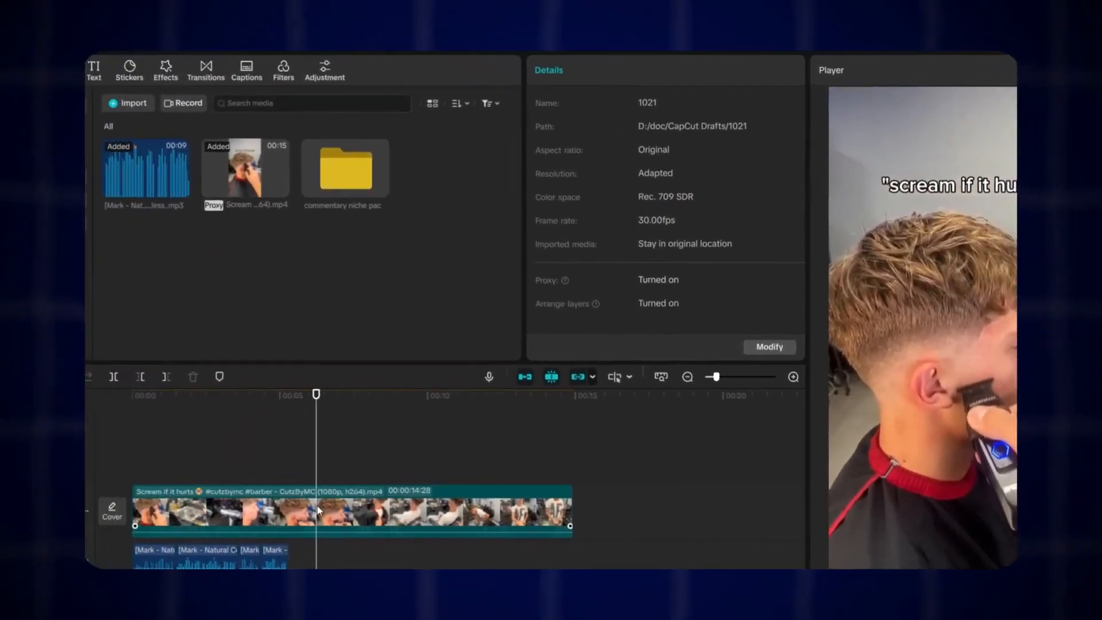
{"action": "left_click", "coordinate": [317, 510]}
- Search the effects for blur, apply the Blur effect to the video clip, and add a mask to it
{"action": "left_click", "coordinate": [232, 111]}
{"action": "type", "text": "blur"}
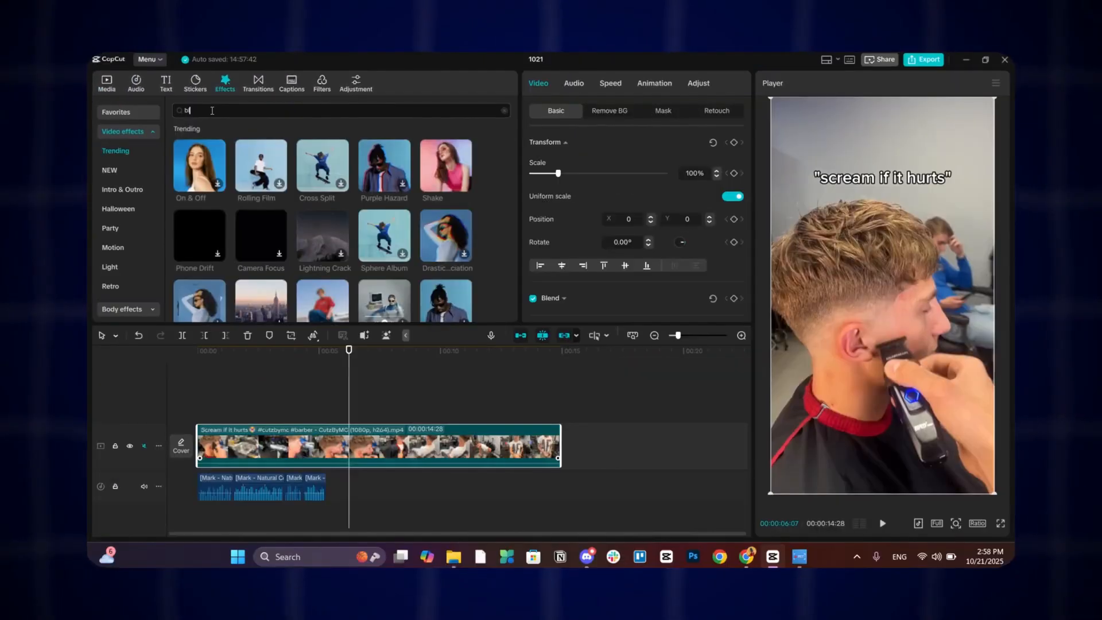
{"action": "key", "text": "Return"}
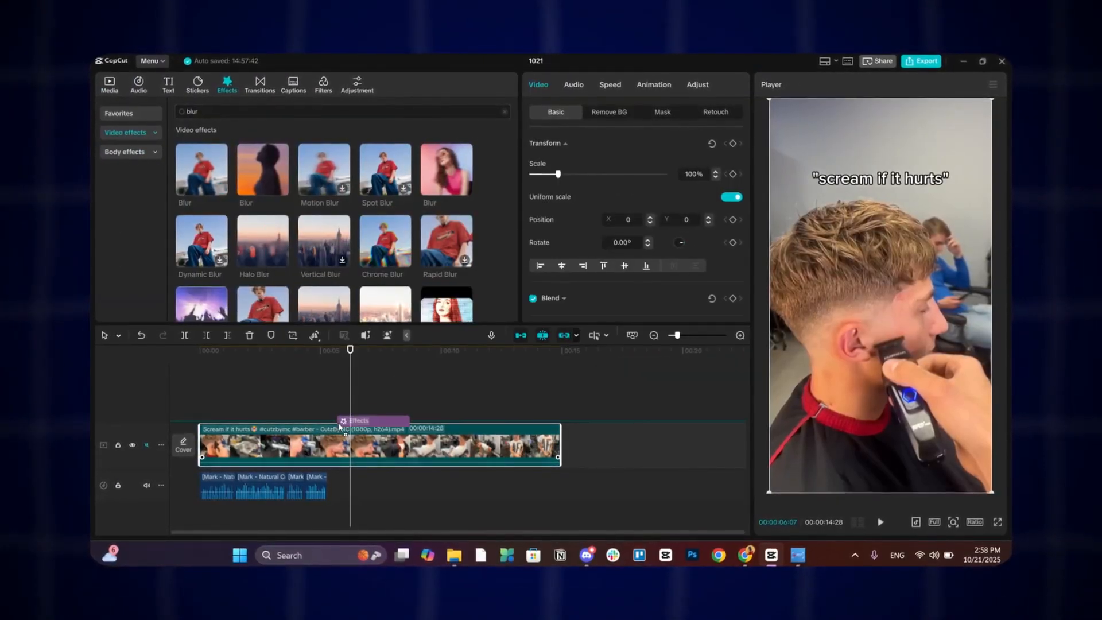
{"action": "left_click_drag", "start_coordinate": [341, 423], "coordinate": [341, 426]}
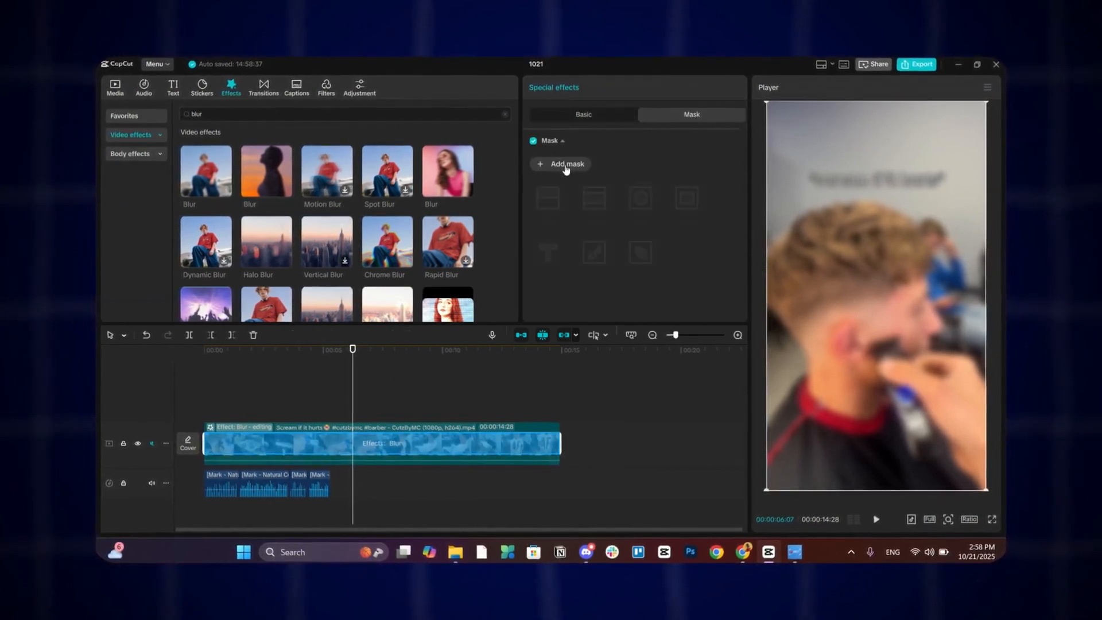
{"action": "left_click", "coordinate": [568, 165]}
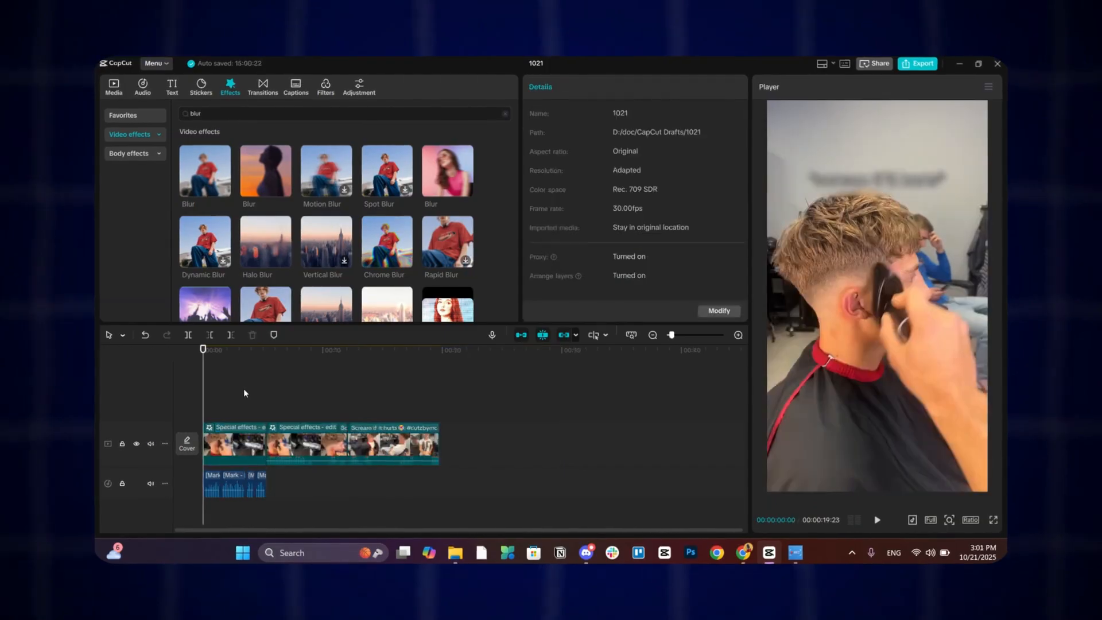
- Generate English auto captions for the video and preview them
{"action": "left_click", "coordinate": [293, 85]}
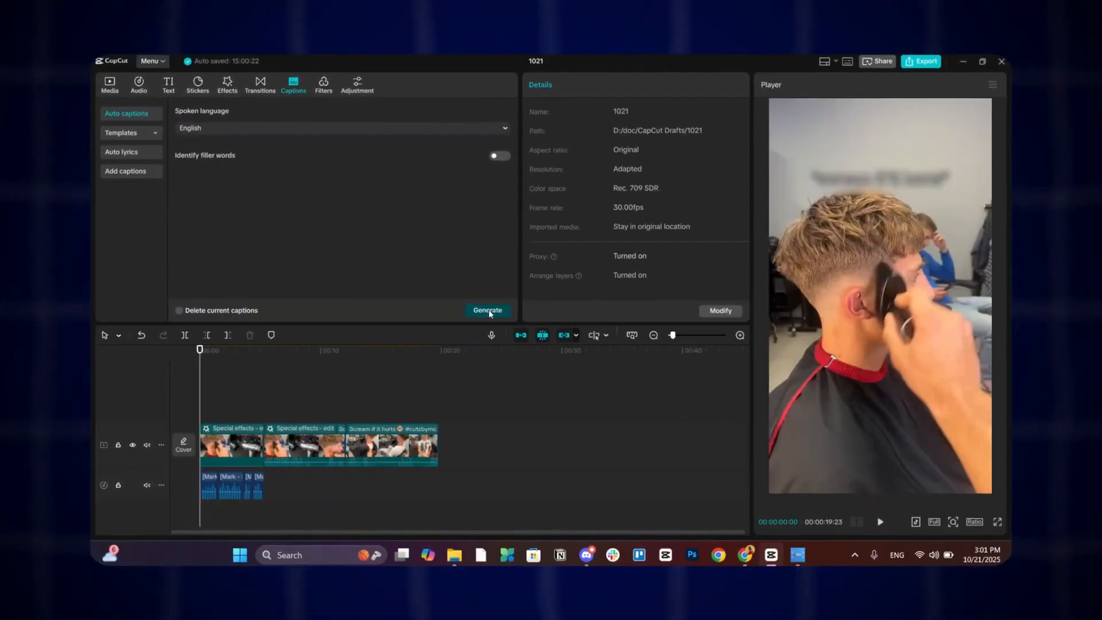
{"action": "left_click", "coordinate": [487, 310]}
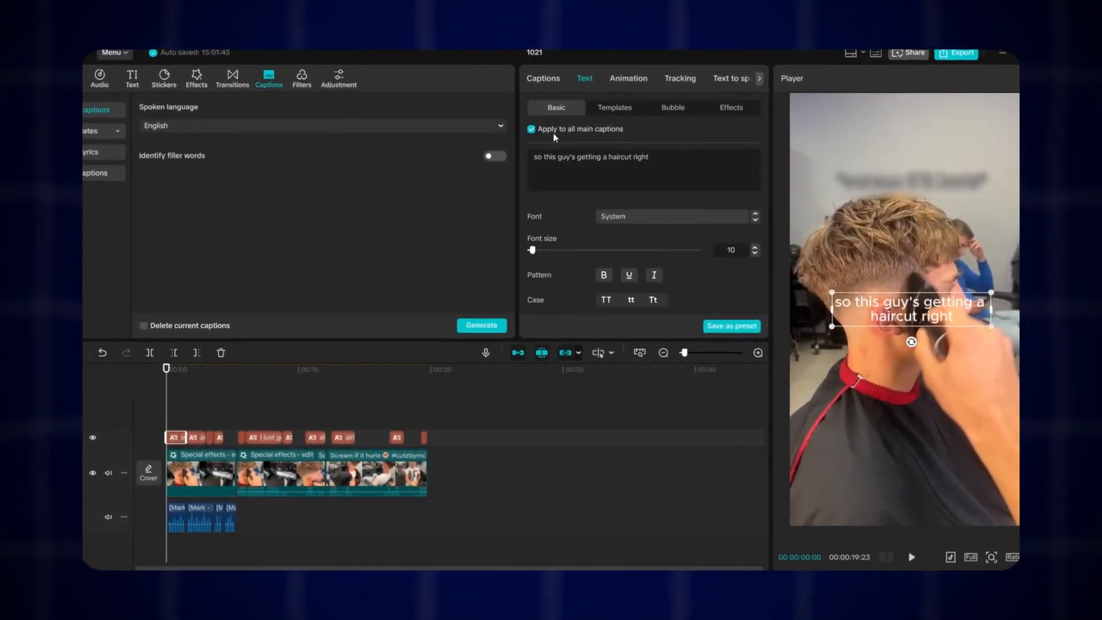
{"action": "left_click", "coordinate": [236, 394]}
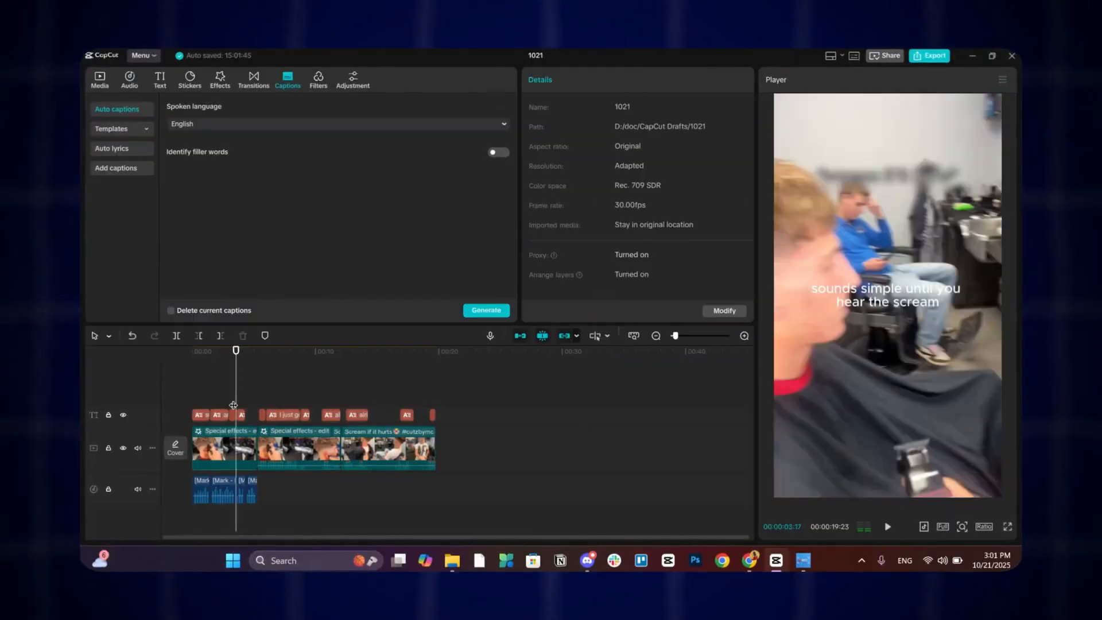
{"action": "left_click", "coordinate": [284, 414]}
{"action": "left_click", "coordinate": [306, 414]}
{"action": "left_click", "coordinate": [299, 401]}
{"action": "key", "text": "space"}
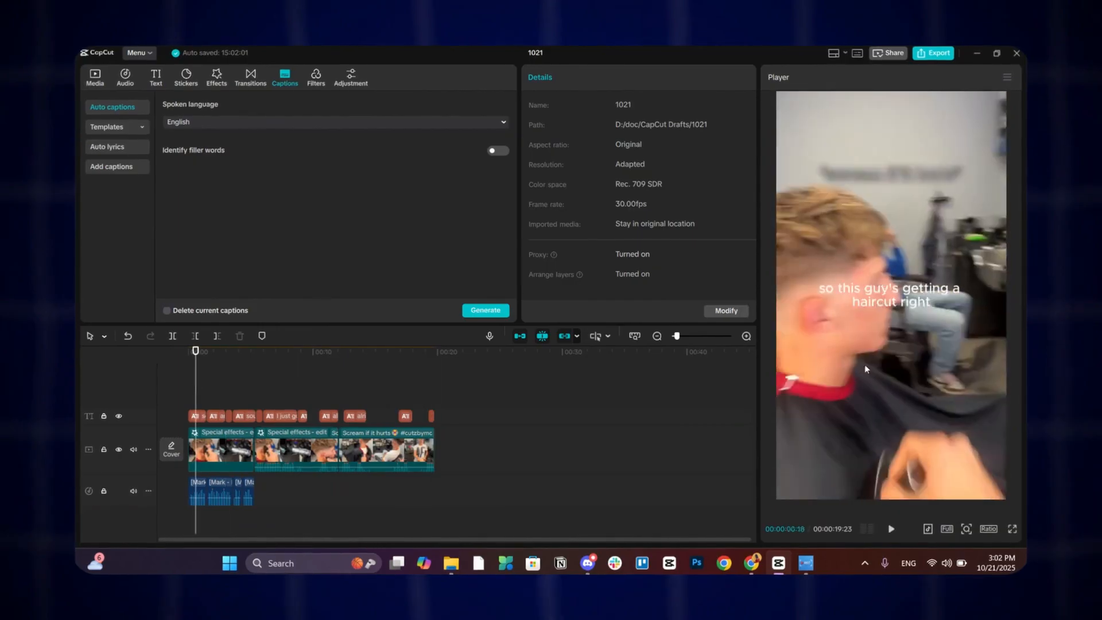
- Apply the white italic 'THE' caption template to all captions and preview the result
{"action": "left_click", "coordinate": [879, 304]}
{"action": "left_click", "coordinate": [610, 109]}
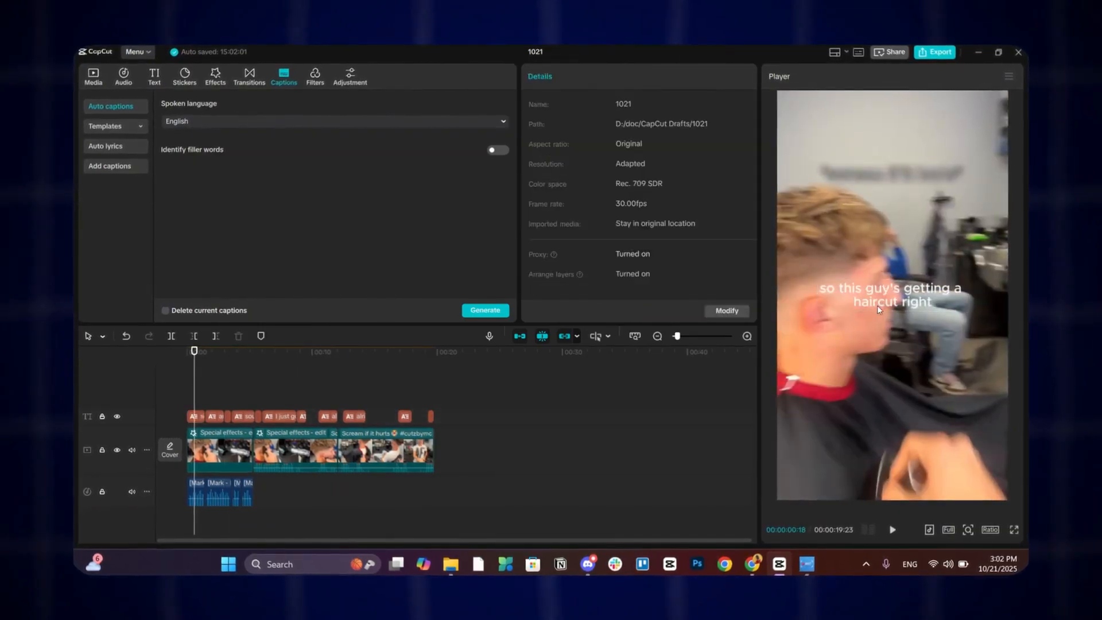
{"action": "left_click", "coordinate": [879, 305]}
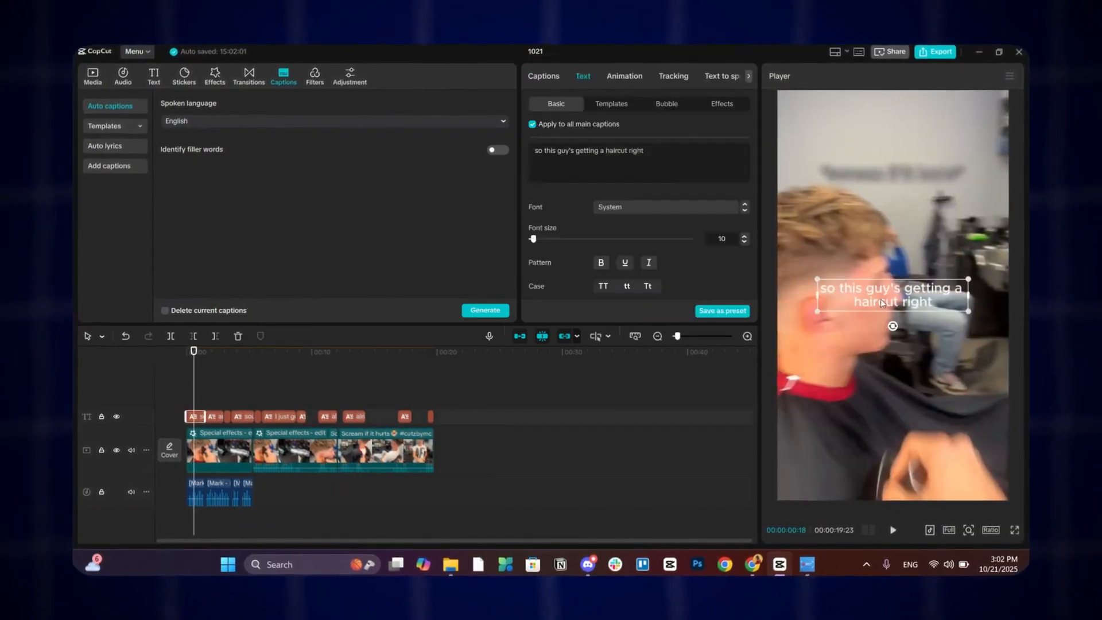
{"action": "left_click", "coordinate": [620, 109]}
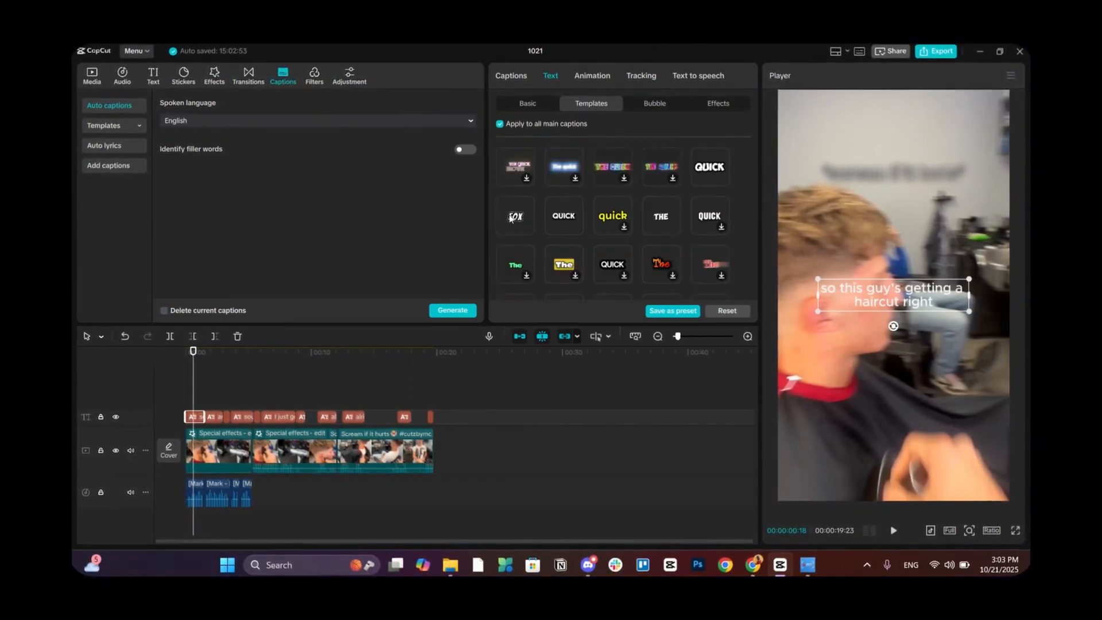
{"action": "left_click", "coordinate": [510, 218]}
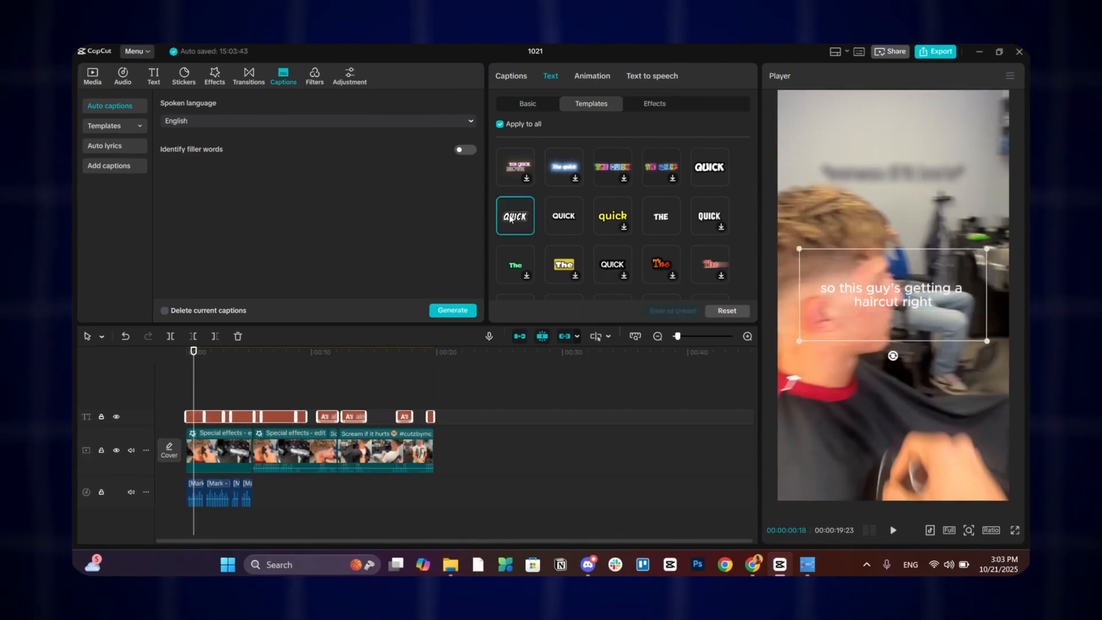
{"action": "left_click", "coordinate": [212, 400]}
{"action": "key", "text": "space"}
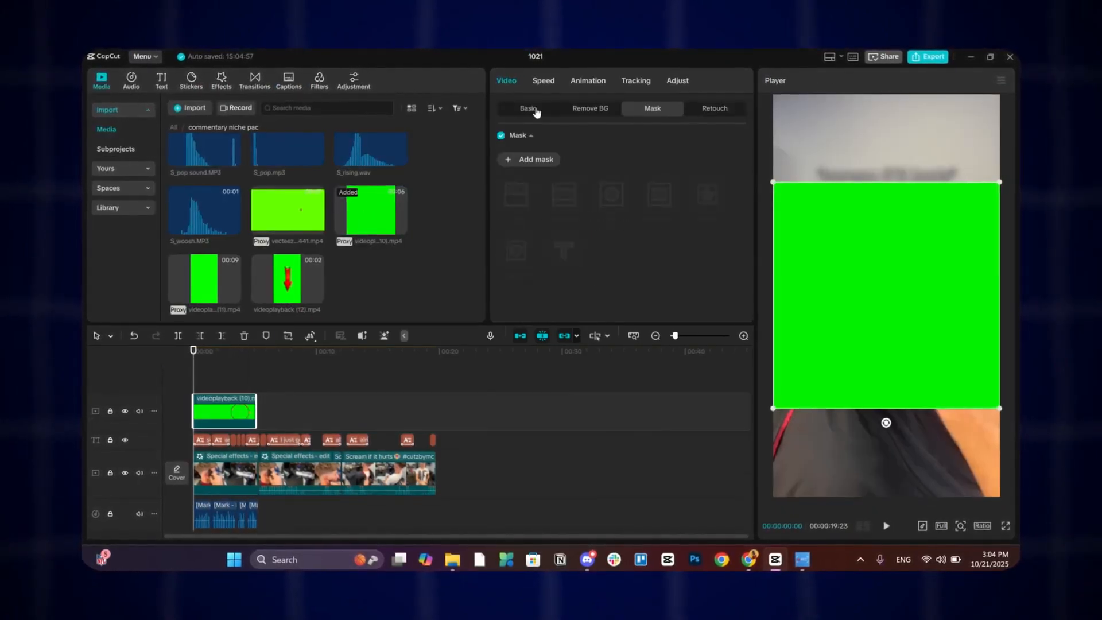
- Open the background removal options for the green-screen arrow overlay clip
{"action": "left_click", "coordinate": [528, 109]}
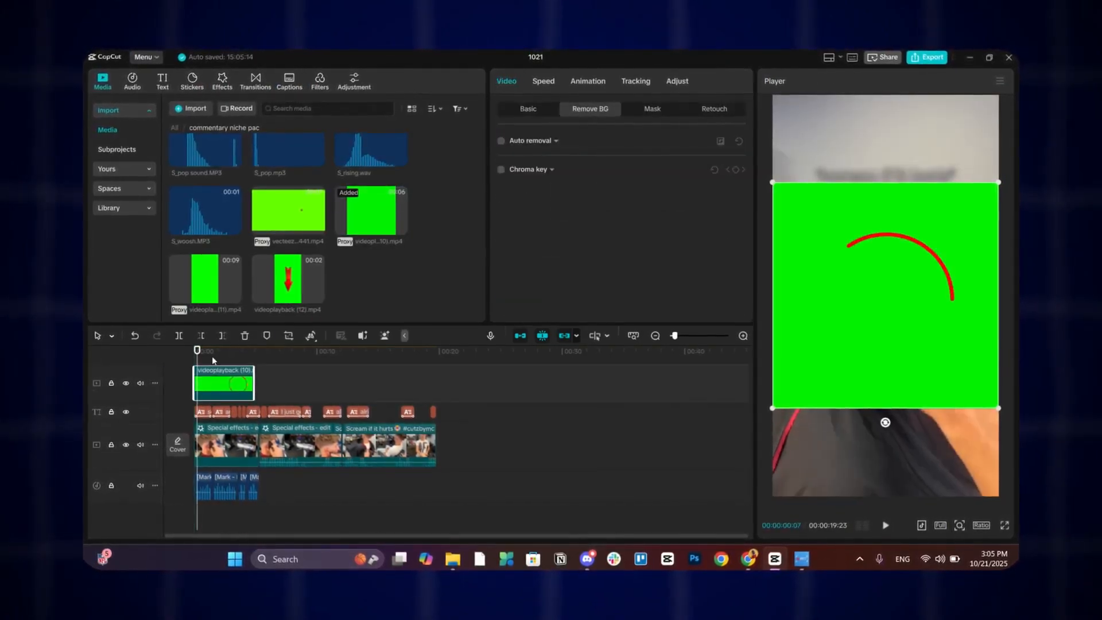
{"action": "left_click", "coordinate": [878, 308]}
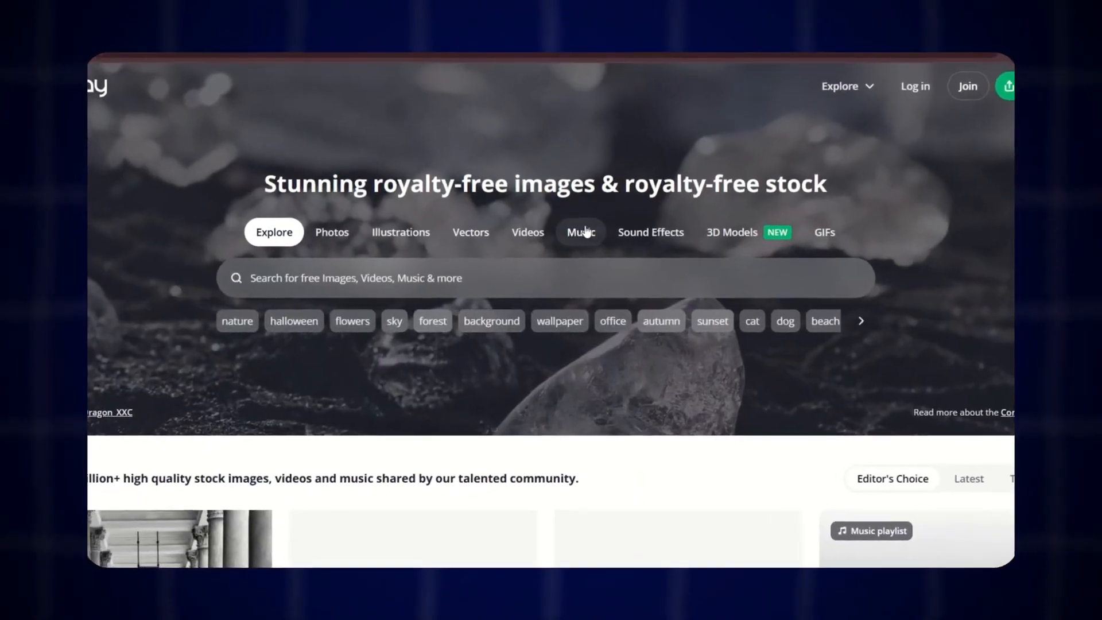
- On Pixabay, search Music for funny background music and download a track
{"action": "left_click", "coordinate": [585, 232]}
{"action": "left_click", "coordinate": [315, 283]}
{"action": "type", "text": "funny"}
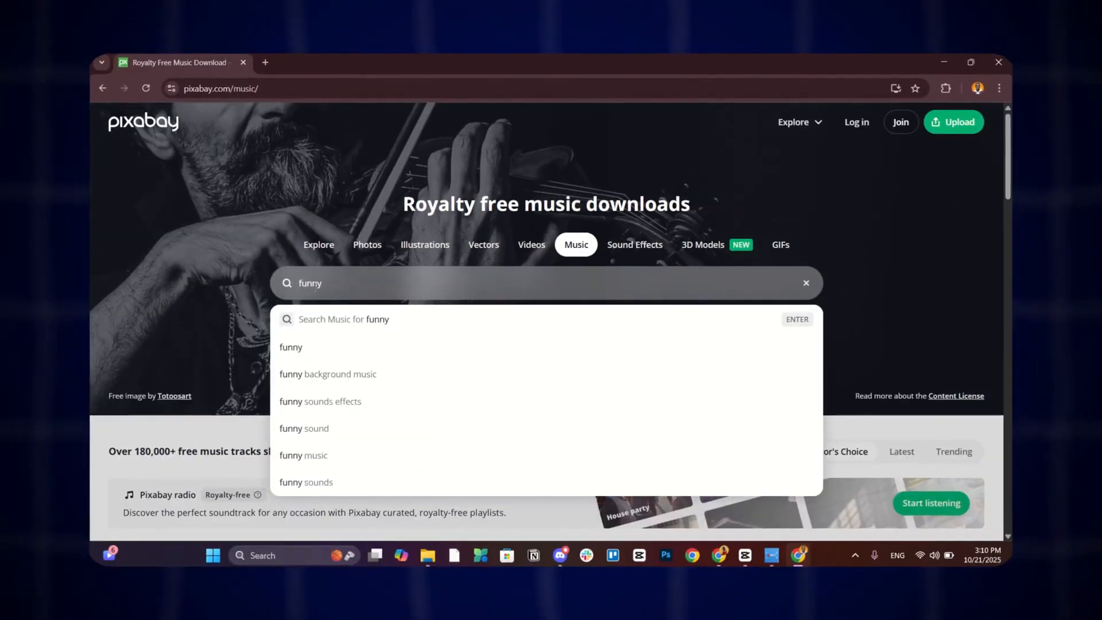
{"action": "left_click", "coordinate": [322, 374]}
{"action": "scroll", "coordinate": [258, 351], "scroll_direction": "down", "scroll_amount": 3}
{"action": "left_click", "coordinate": [132, 382]}
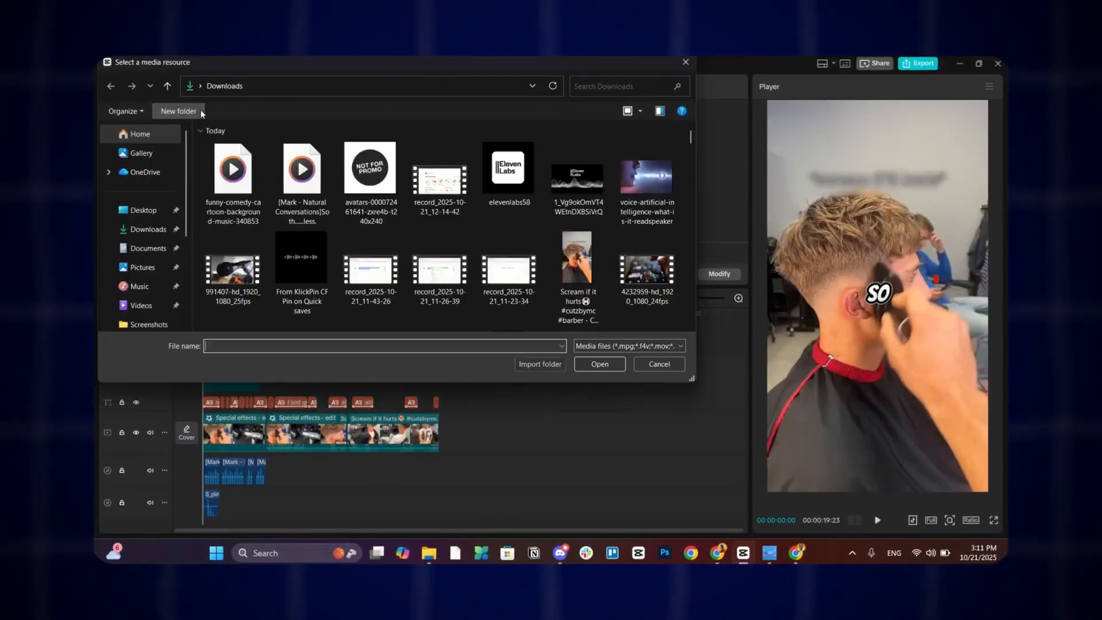
- Add the funny comedy background music track to the timeline at the start
{"action": "left_click_drag", "start_coordinate": [346, 233], "coordinate": [206, 504]}
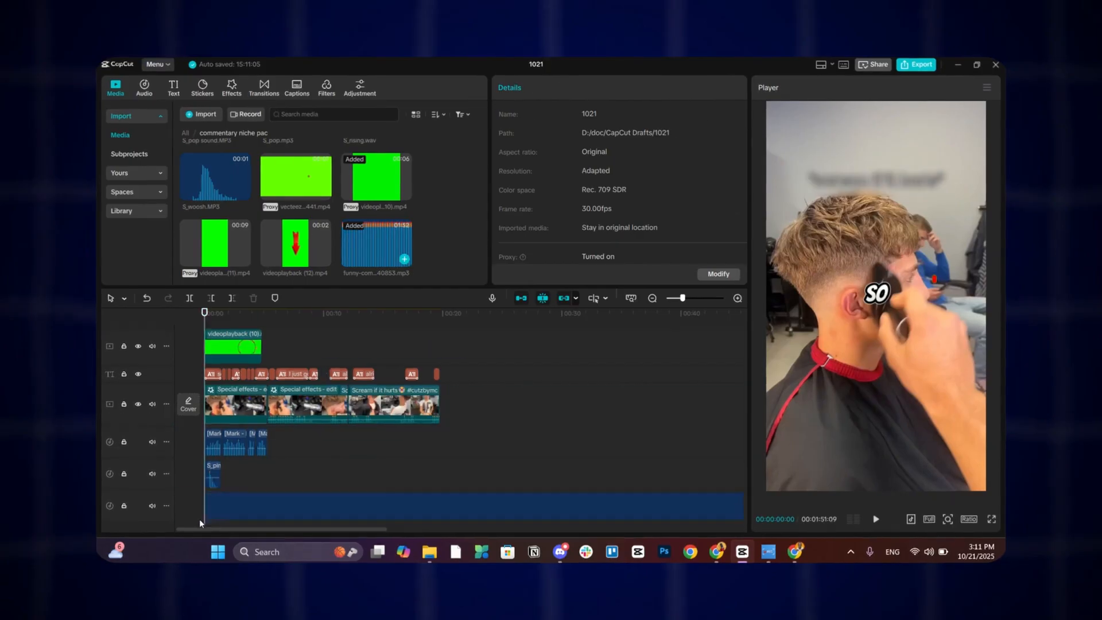
{"action": "left_click_drag", "start_coordinate": [215, 326], "coordinate": [207, 326]}
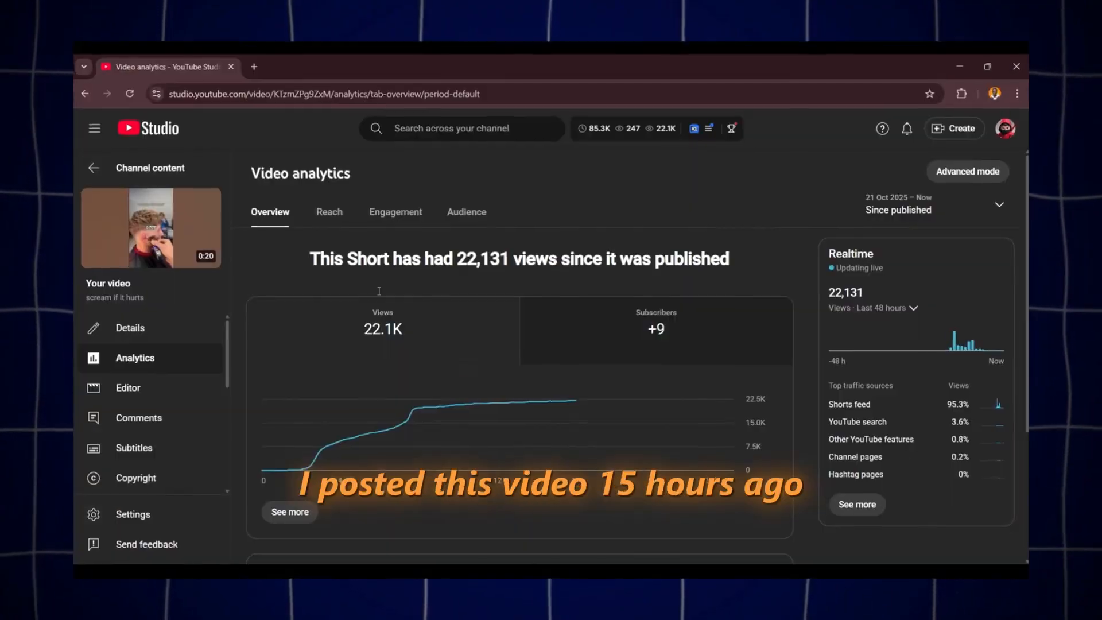
{"action": "mouse_move", "coordinate": [531, 400]}
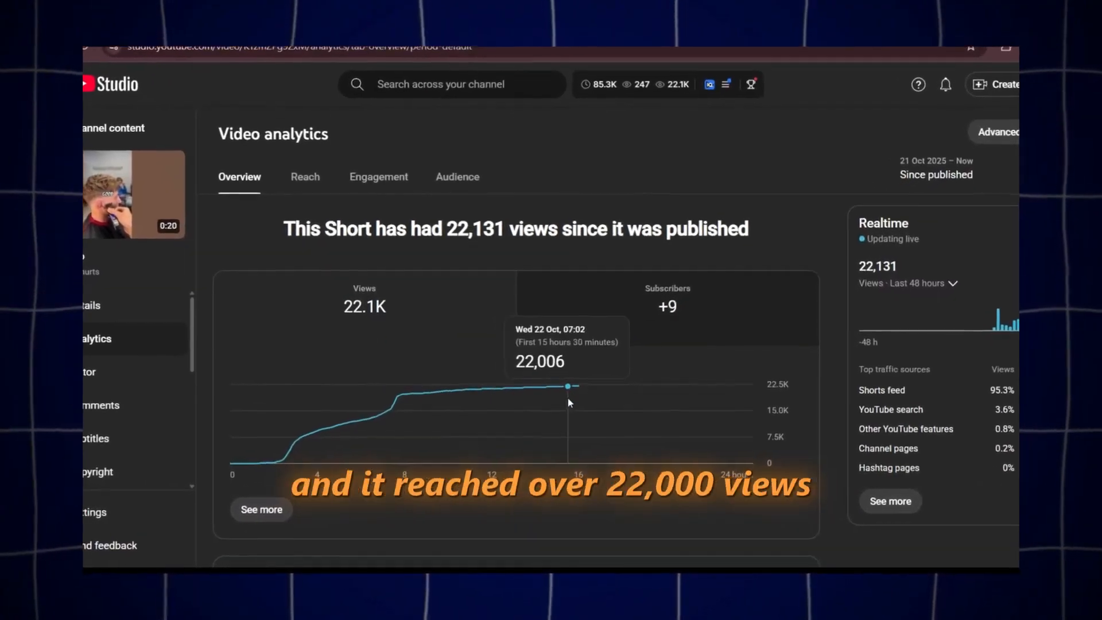